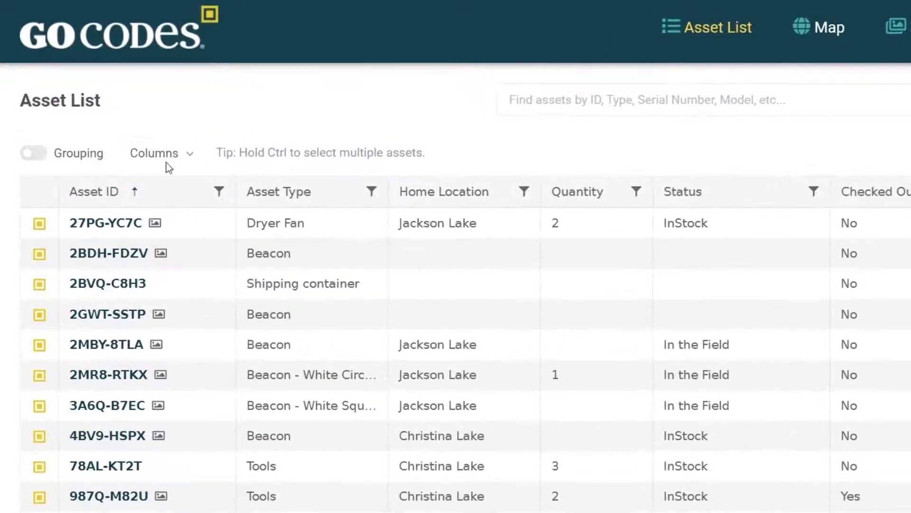
Toggle Other ID on and off, move Asset Type after Home Location, and show 27PG-YC7C's QR code.
click(163, 154)
click(178, 223)
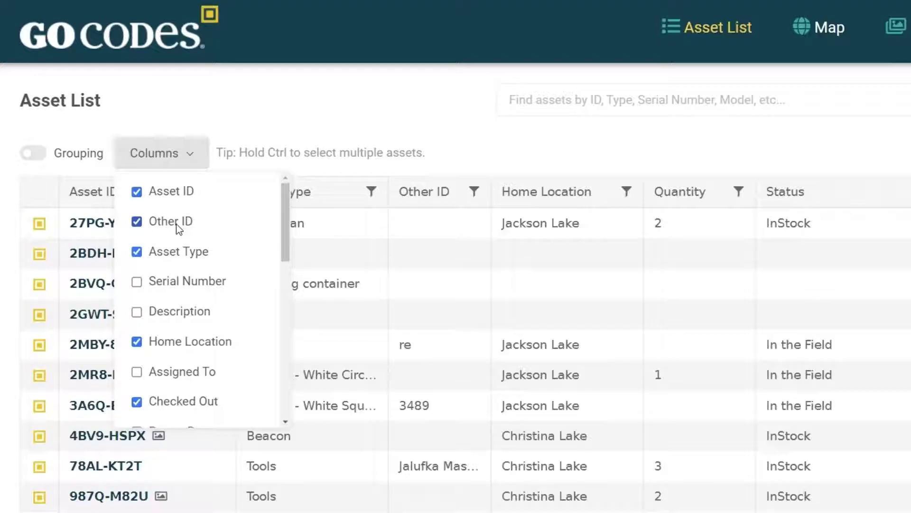
click(175, 224)
click(173, 157)
drag(285, 191, 464, 212)
click(36, 222)
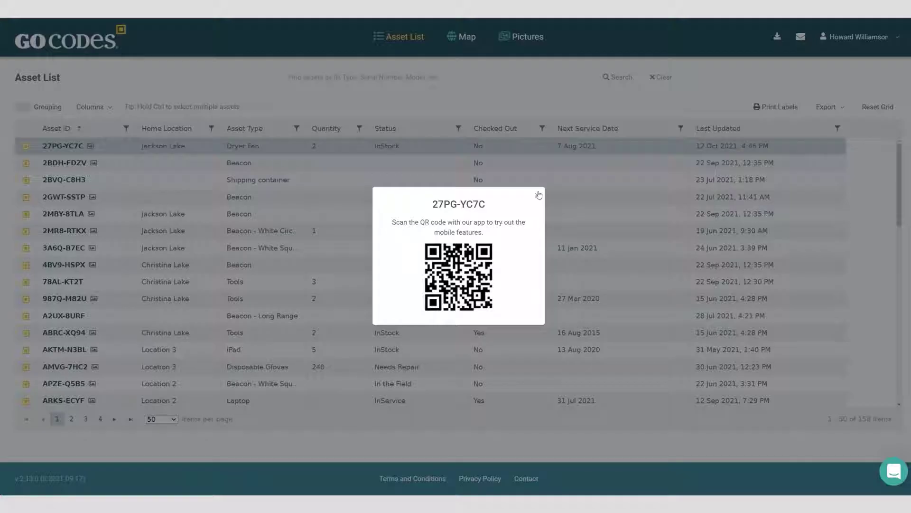
Close the QR code window and search the asset list for 'tools'.
click(538, 196)
click(328, 79)
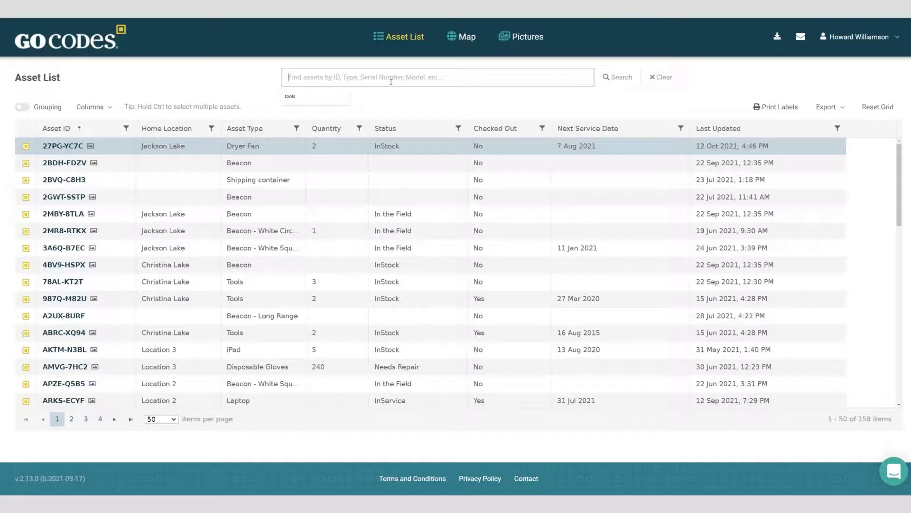
text(tools)
click(271, 120)
click(689, 88)
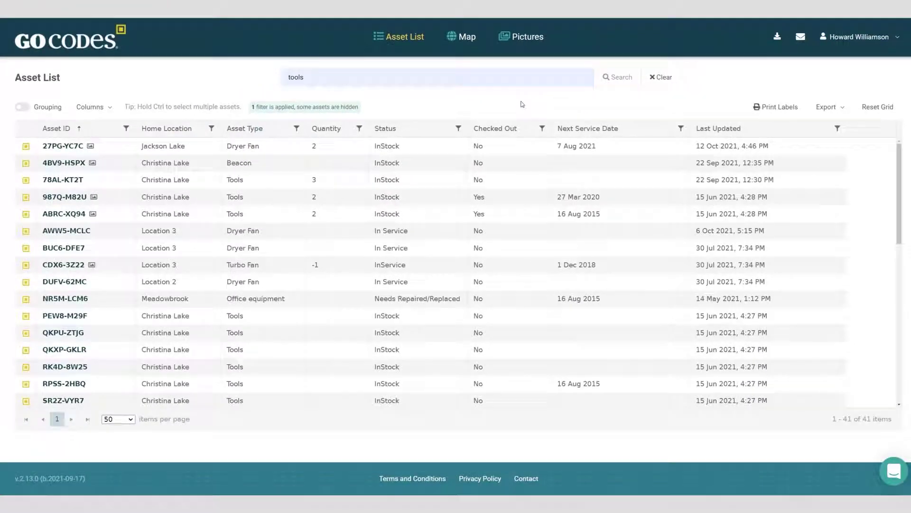
Filter the Home Location column to values containing 'lake'.
click(212, 128)
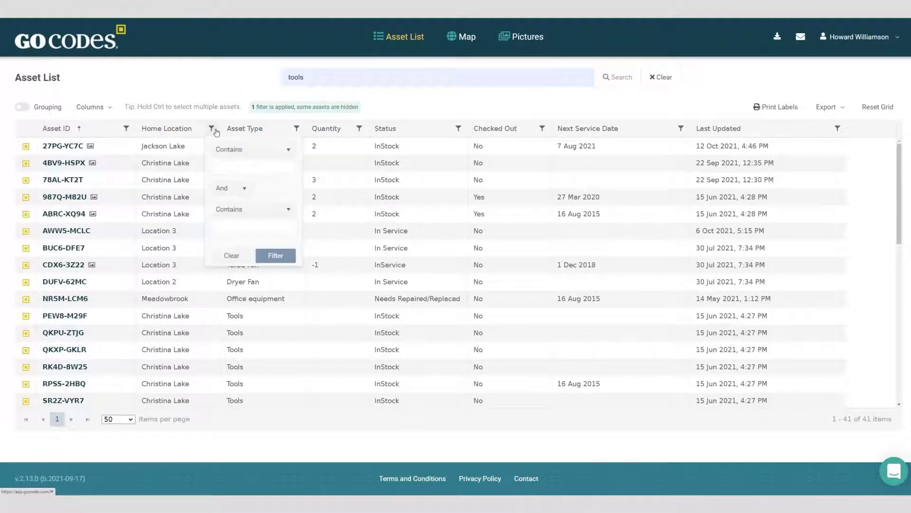
click(223, 163)
text(lake)
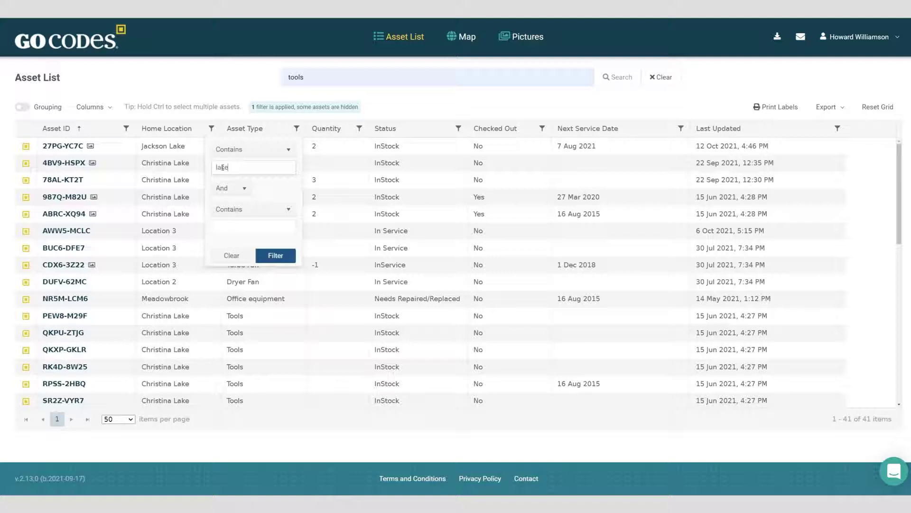
click(274, 257)
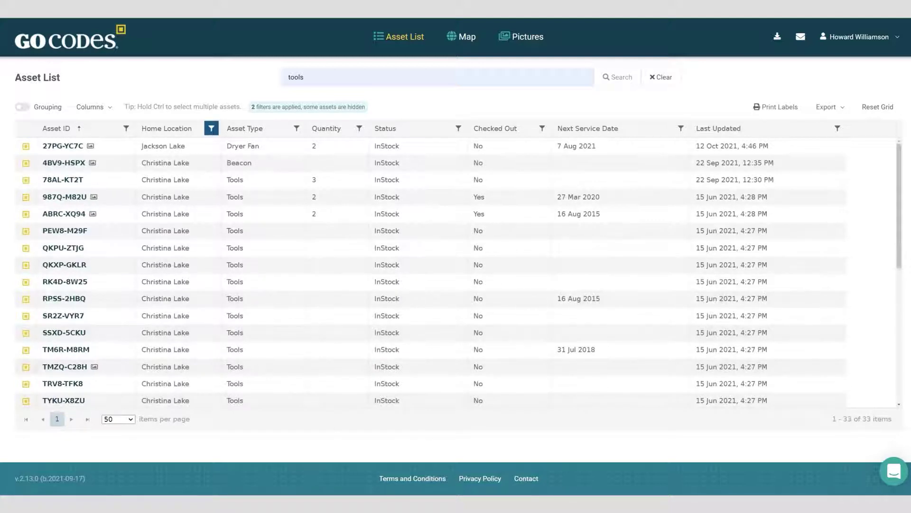
Show asset locations on the world map and view the NSW asset's details.
click(463, 37)
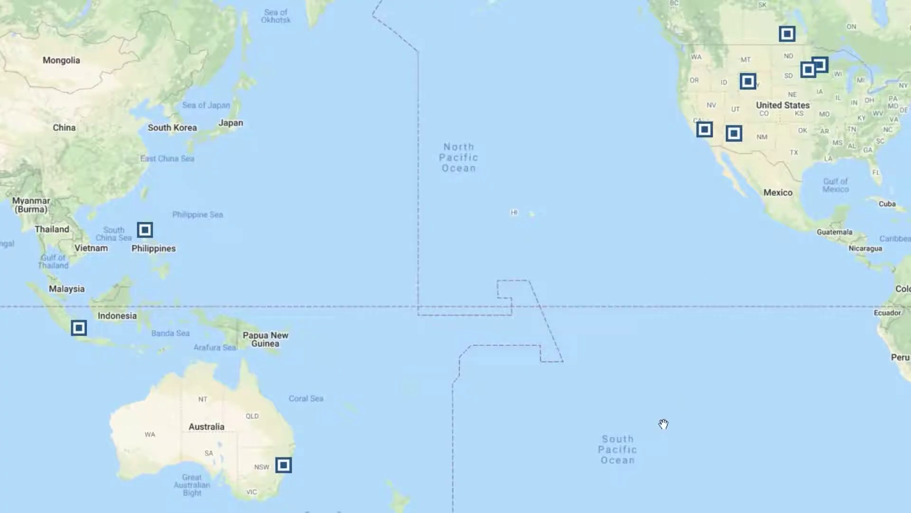
click(285, 467)
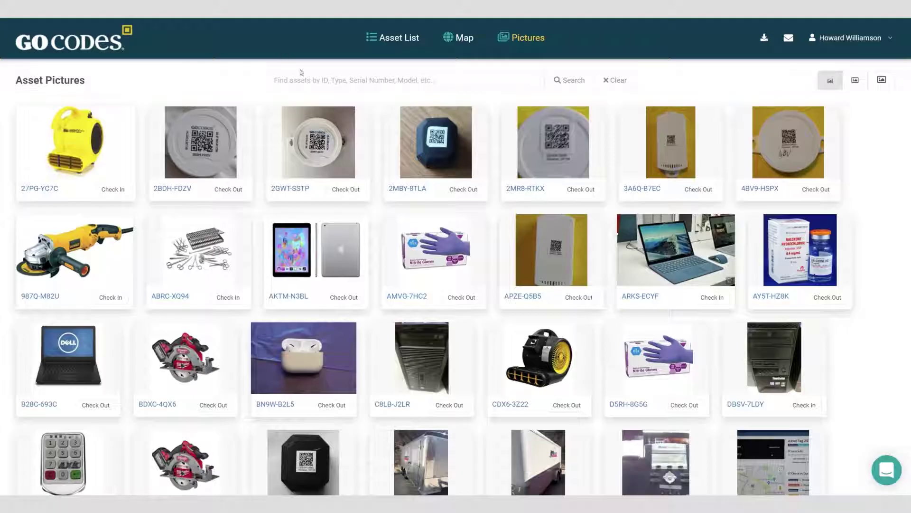
Search the asset pictures for 'tools' and open the SZVY-AVSJ Compressor's detail page.
click(311, 80)
text(tools)
key(Return)
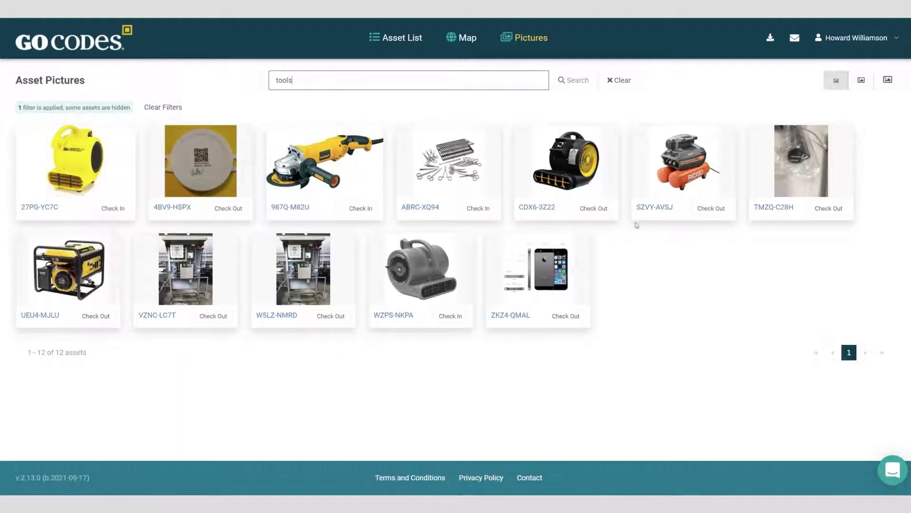
click(656, 208)
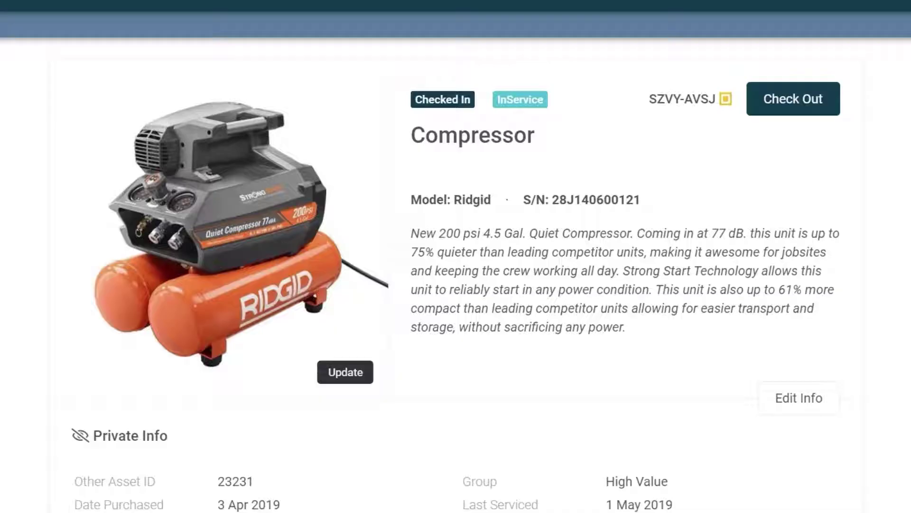
click(807, 101)
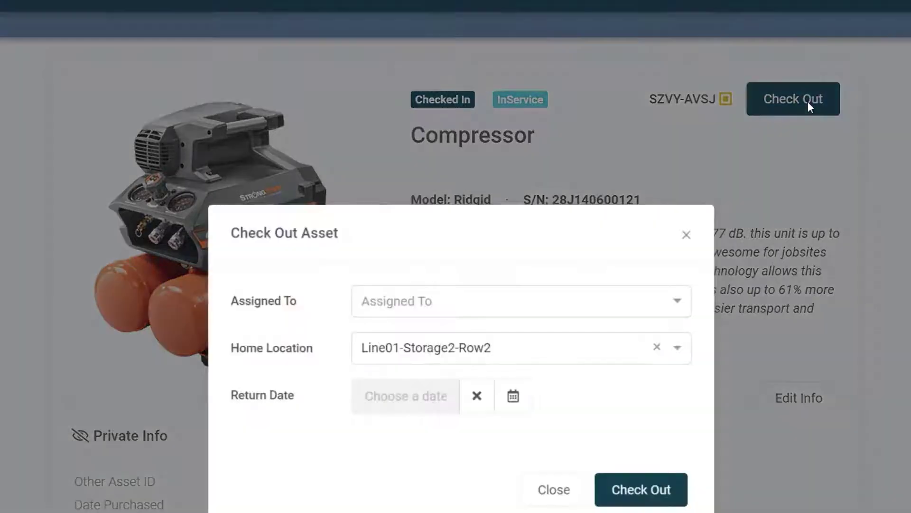
click(687, 235)
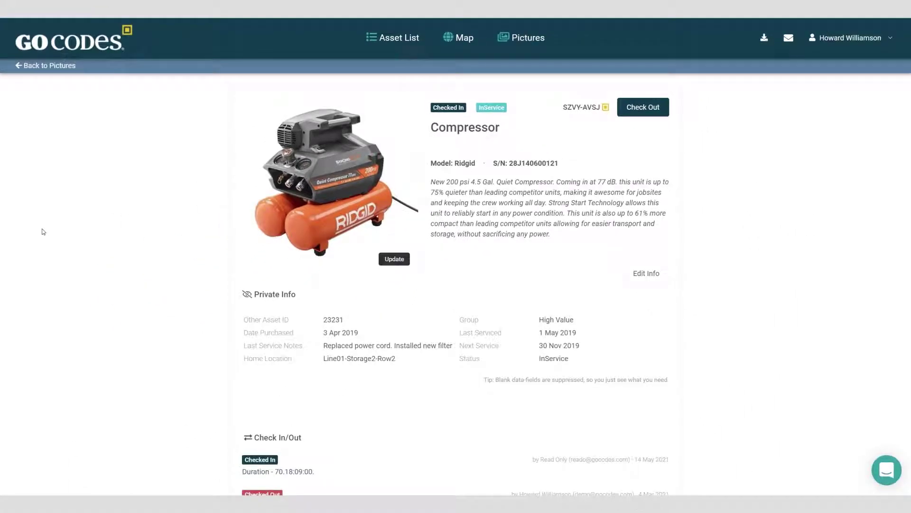
click(639, 273)
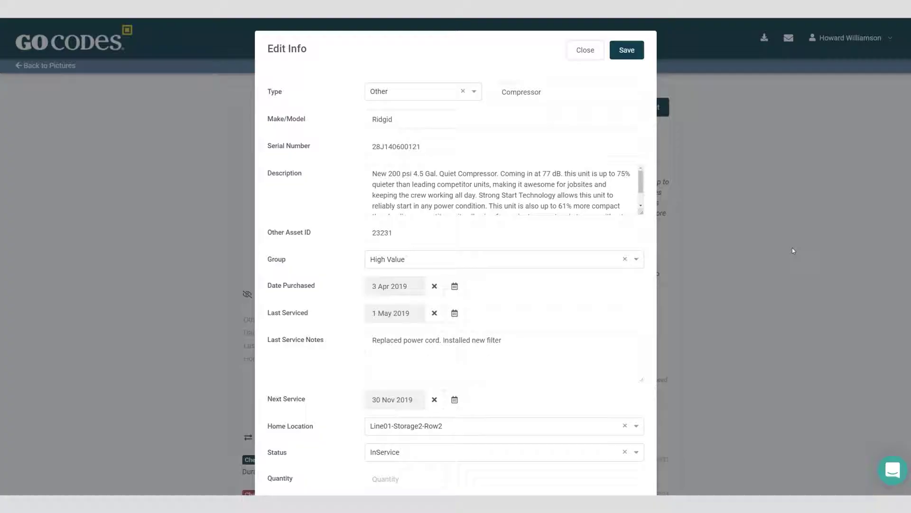
click(587, 53)
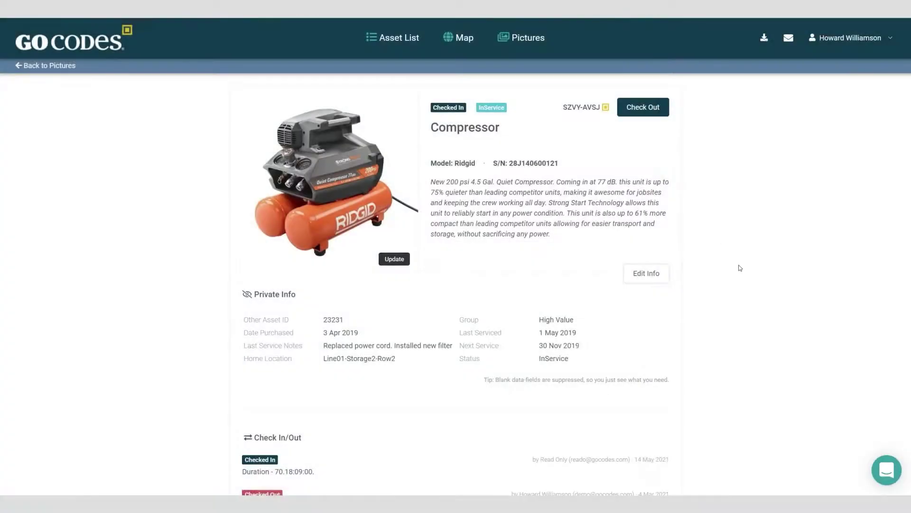
scroll(739, 267, down, 5)
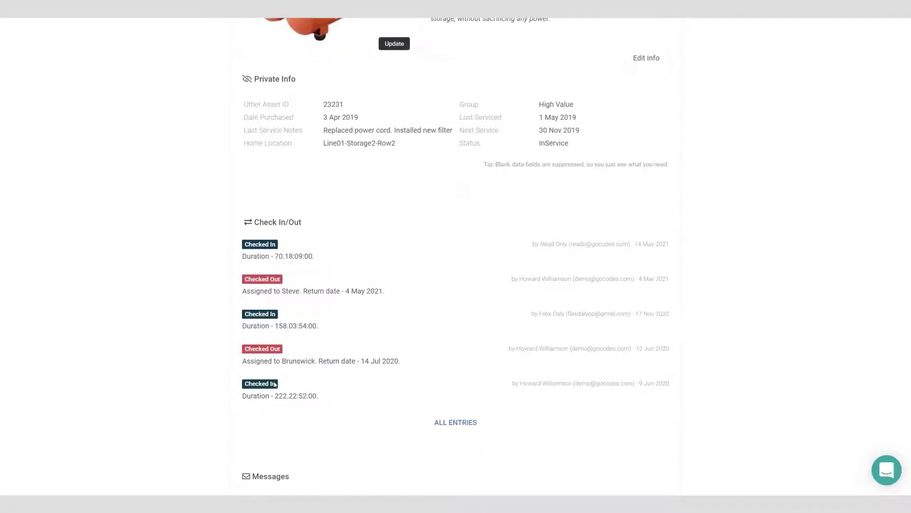
click(463, 427)
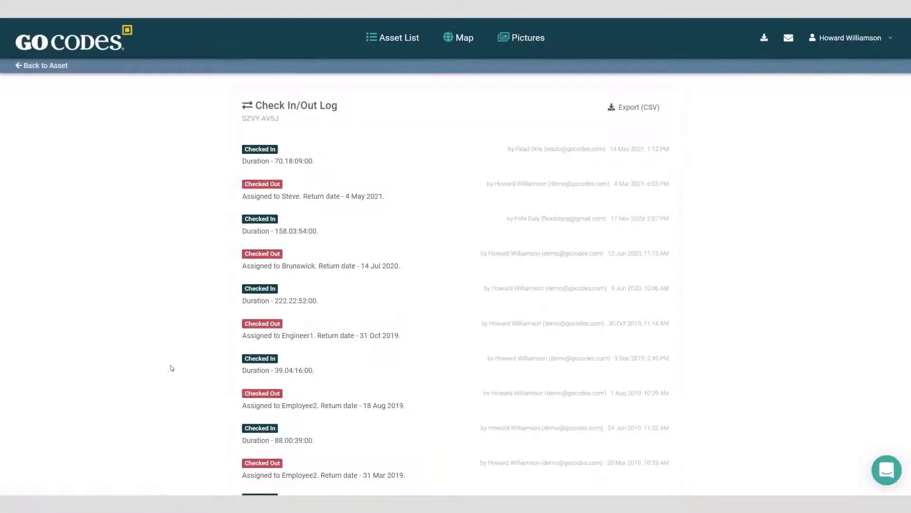
scroll(108, 294, down, 2)
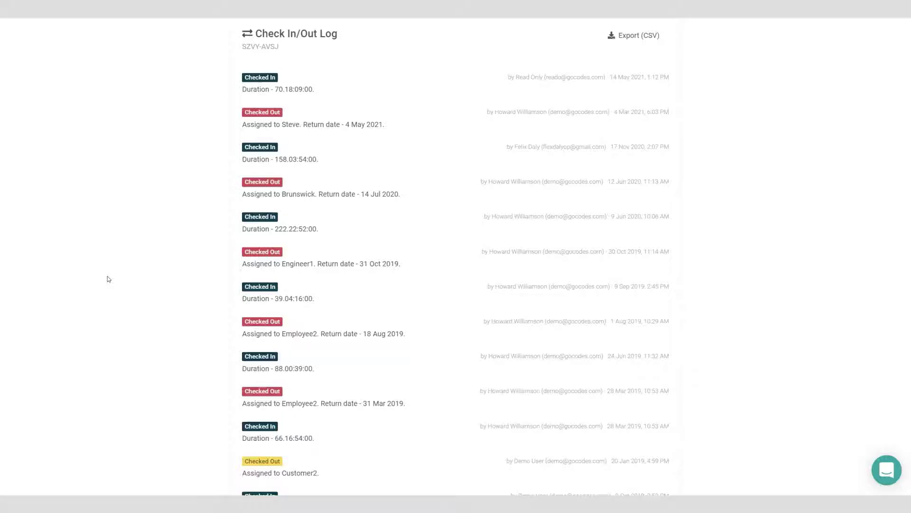
scroll(109, 280, down, 1)
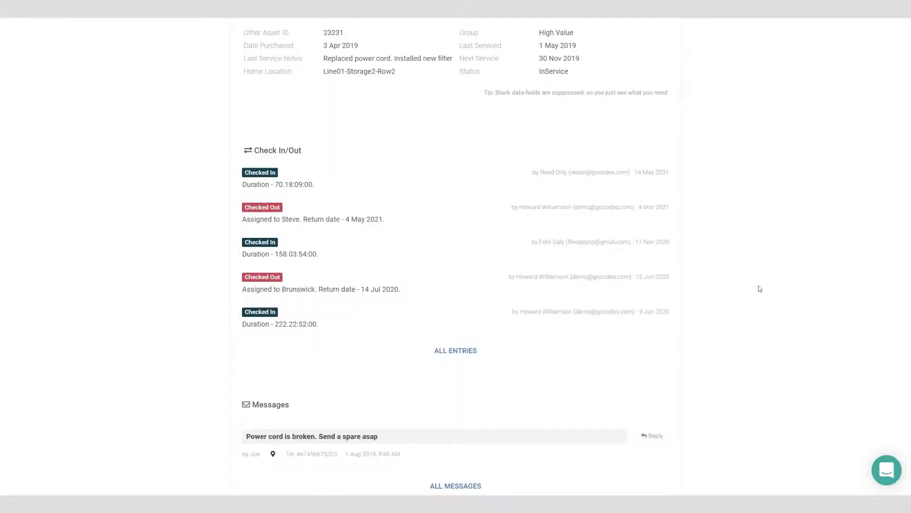
scroll(759, 288, down, 4)
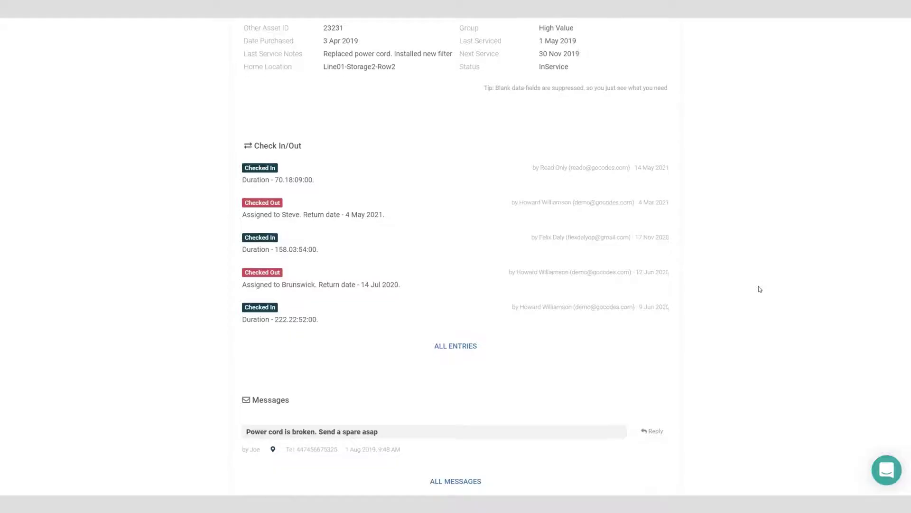
click(488, 344)
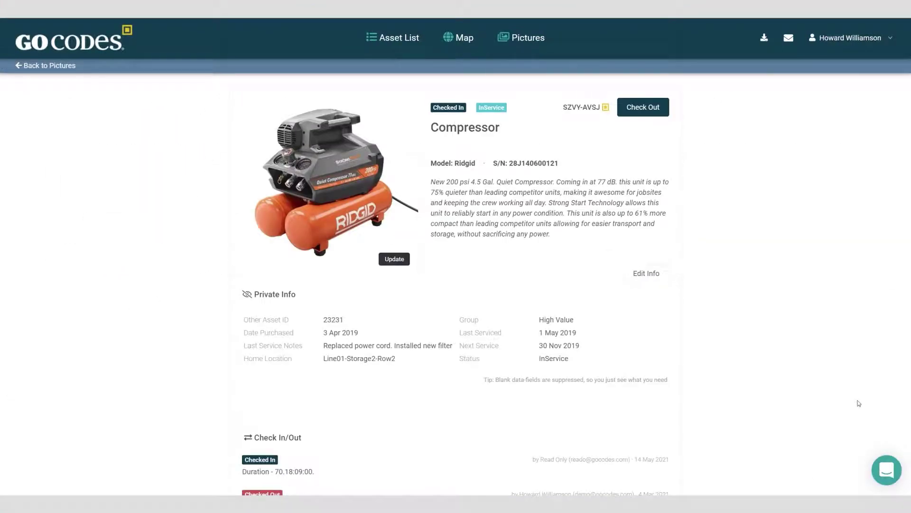
Choose Print Labels from the user-name account menu at top right.
click(851, 38)
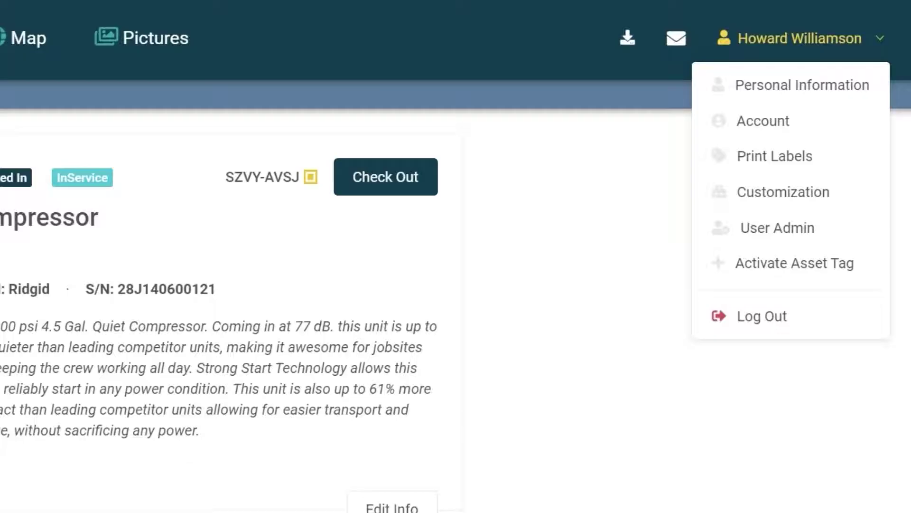
click(830, 157)
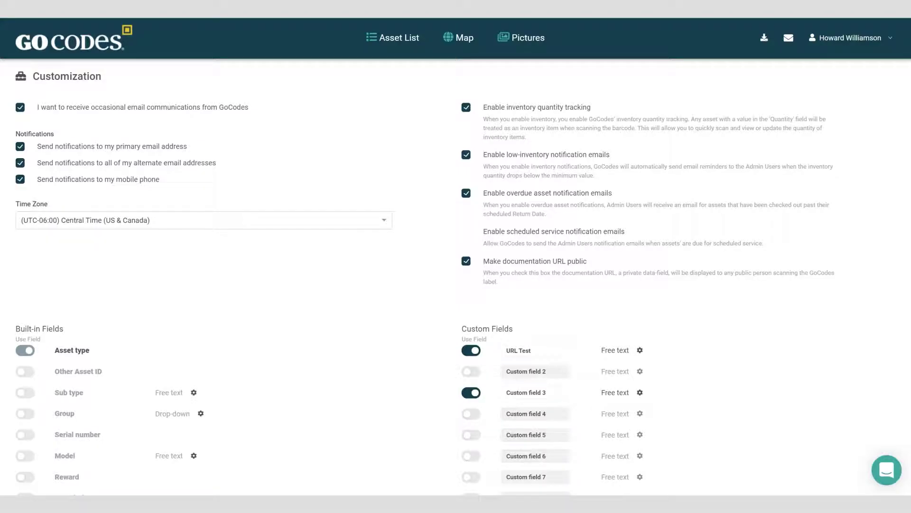
Turn on Other Asset ID, Group and Custom fields 4–6; turn off Warranty terms and Custom field 3.
scroll(456, 256, down, 5)
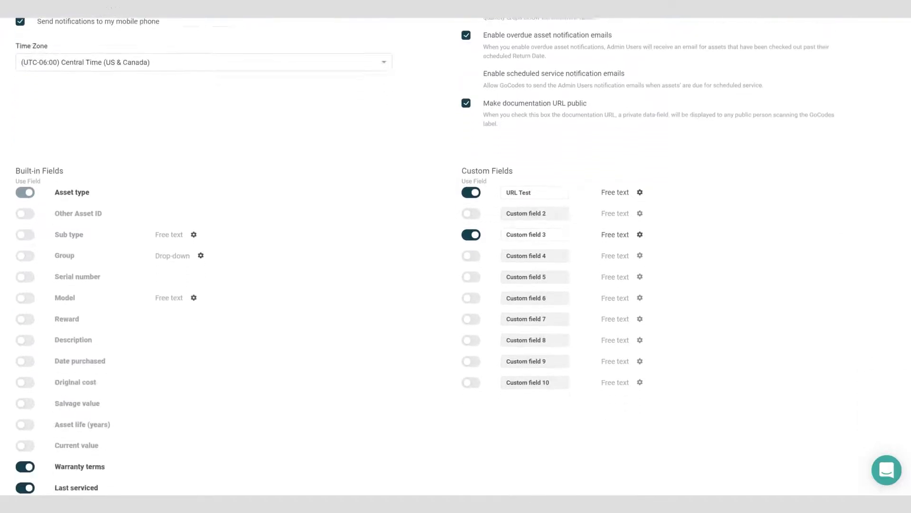
scroll(424, 255, down, 1)
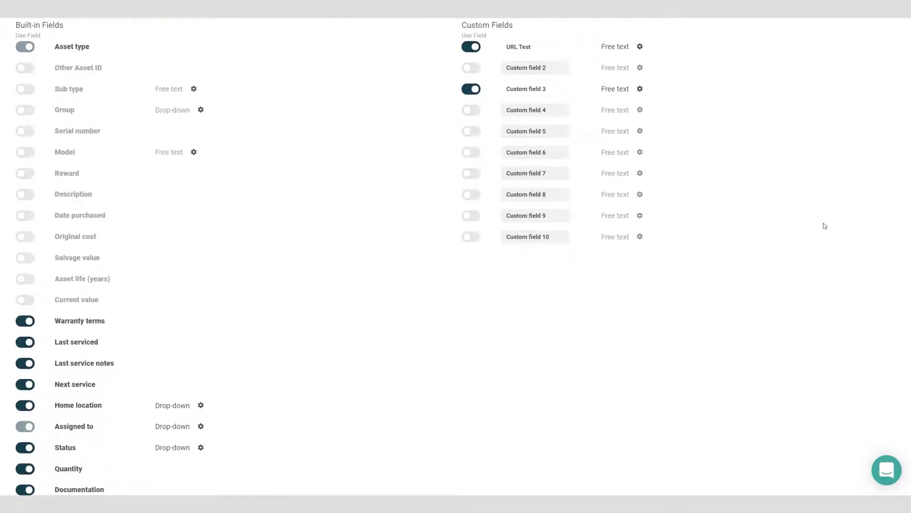
click(34, 71)
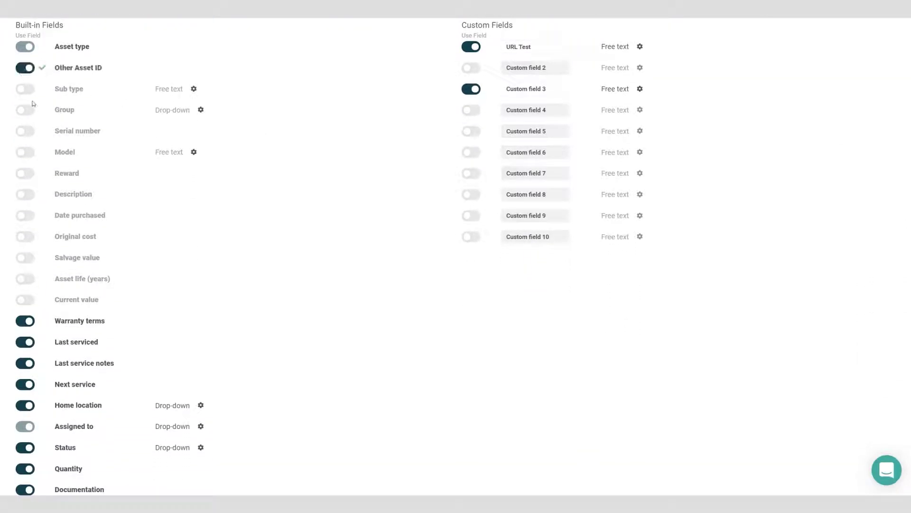
click(34, 110)
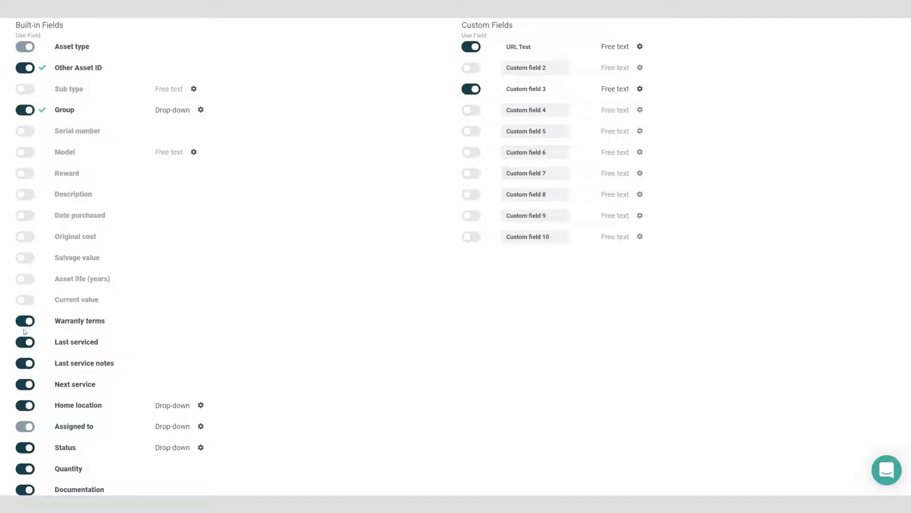
click(29, 322)
click(473, 90)
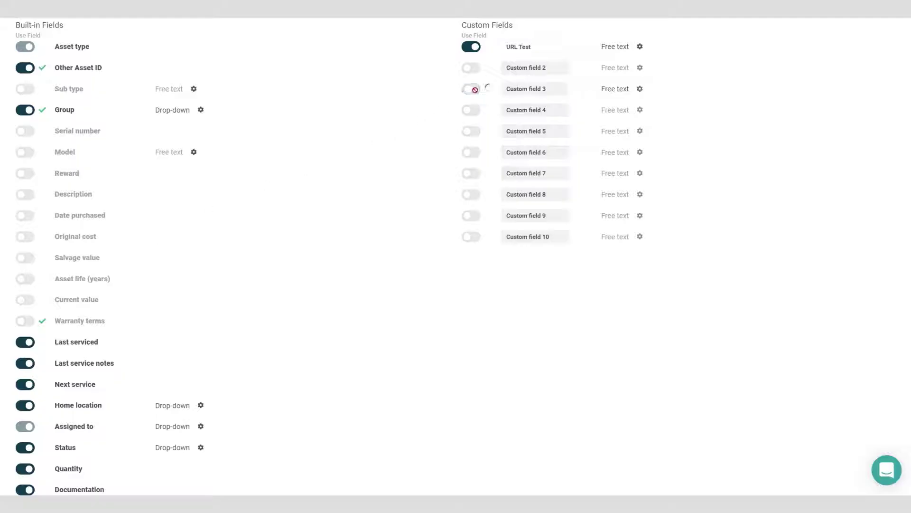
click(478, 111)
click(472, 131)
click(474, 152)
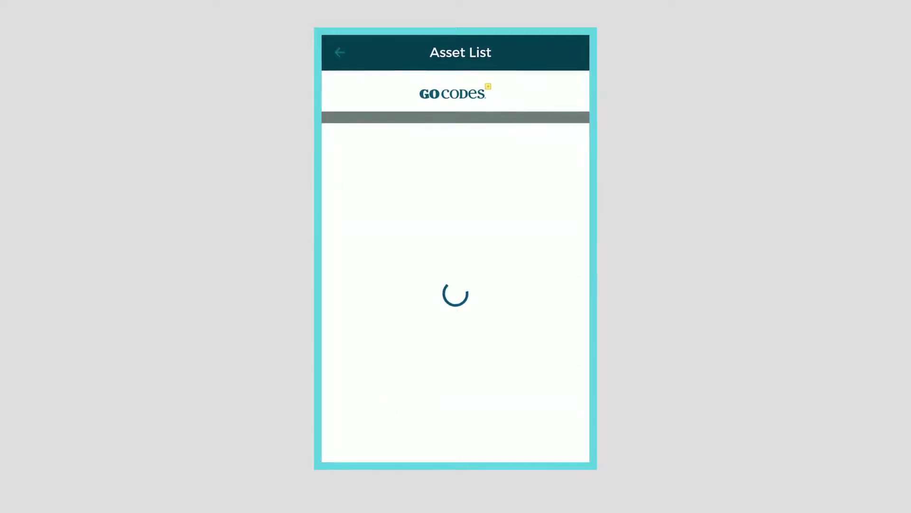
Toggle Audit Scanning Mode and Show Thumbnail off and on, leaving both at their original settings.
scroll(456, 270, down, 2)
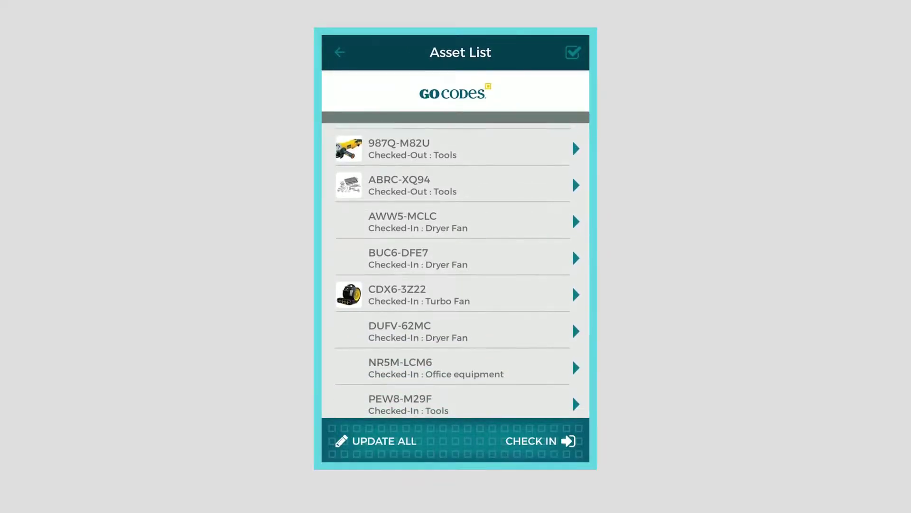
scroll(456, 271, up, 2)
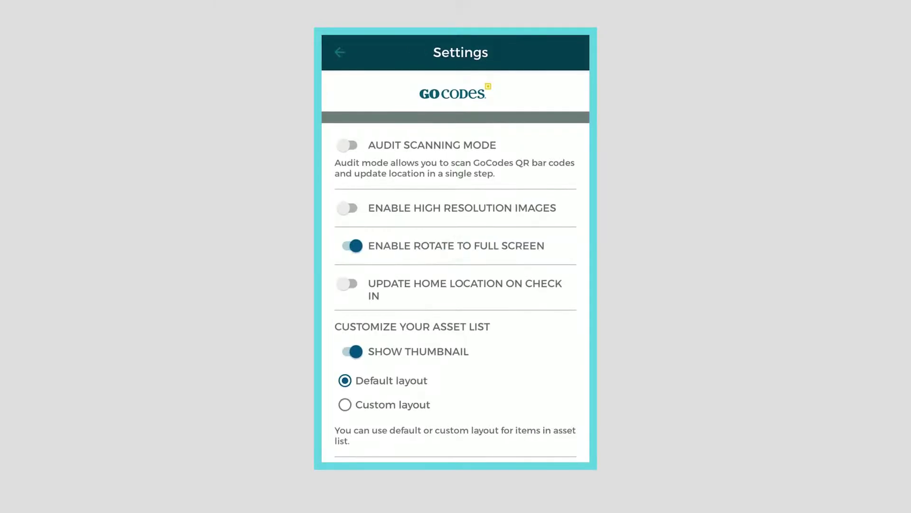
click(348, 145)
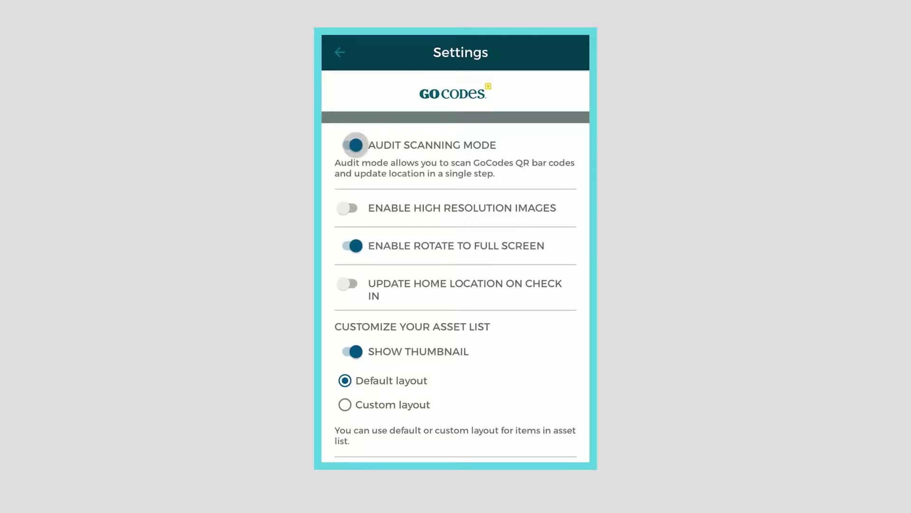
click(352, 145)
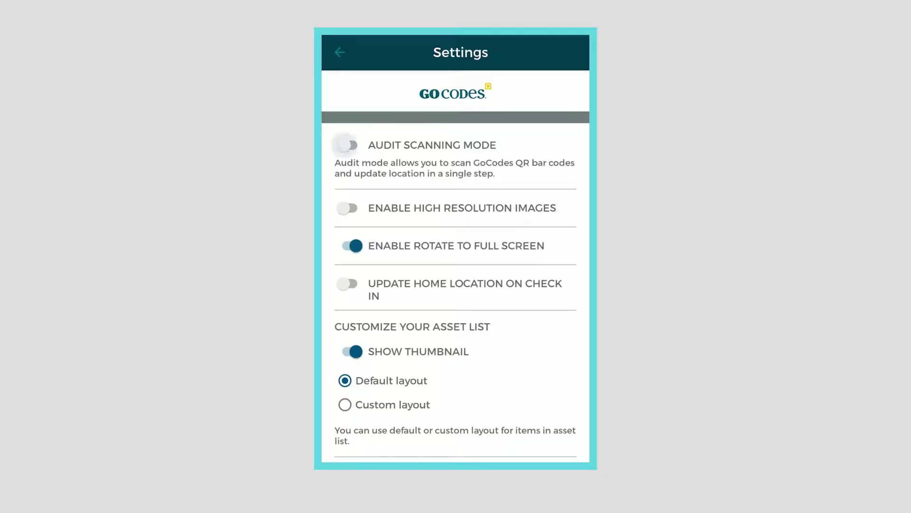
click(352, 351)
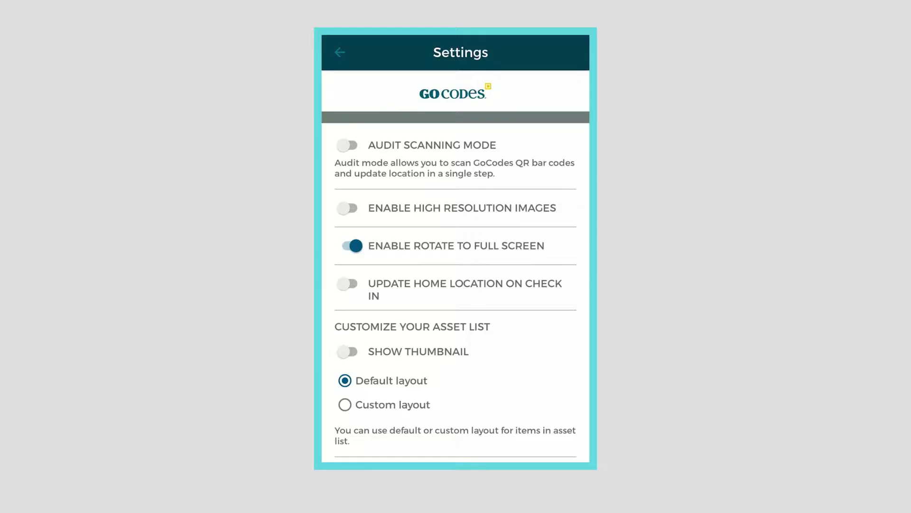
click(347, 352)
Return from Settings to Scan or Search and launch the Intercom support chat.
click(339, 52)
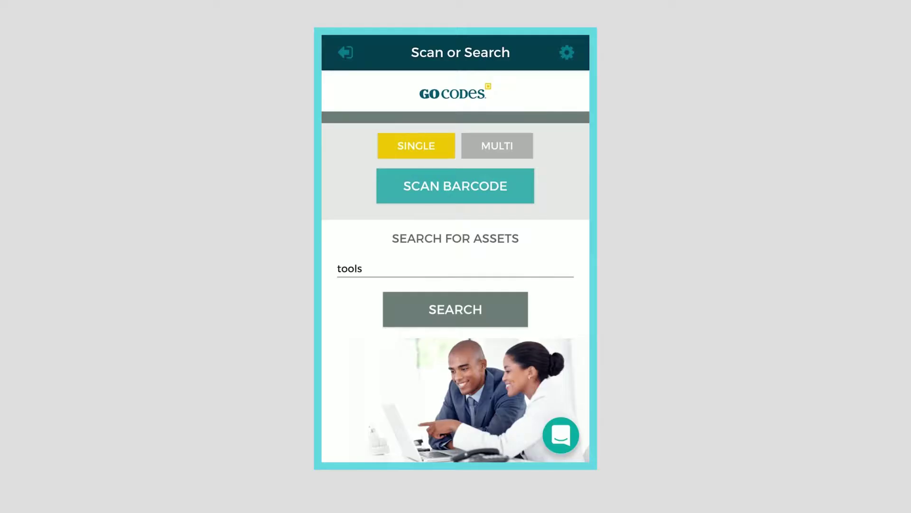
click(560, 434)
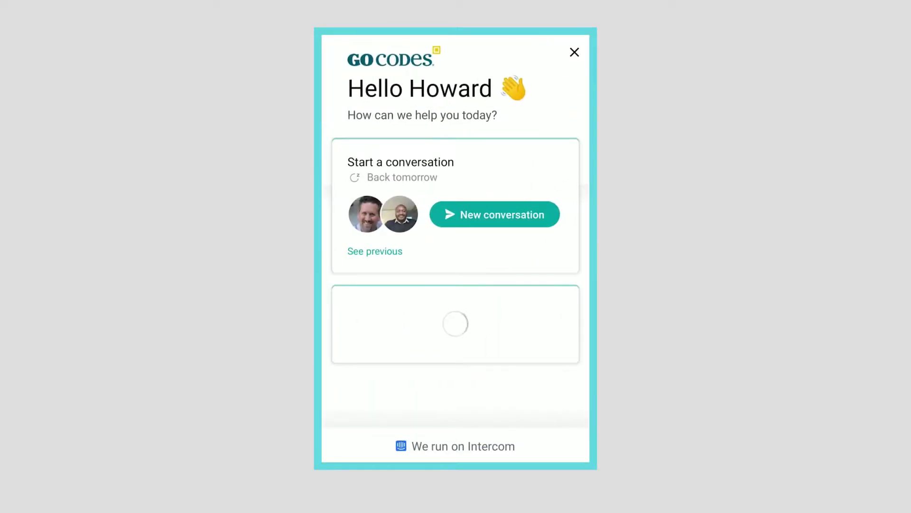